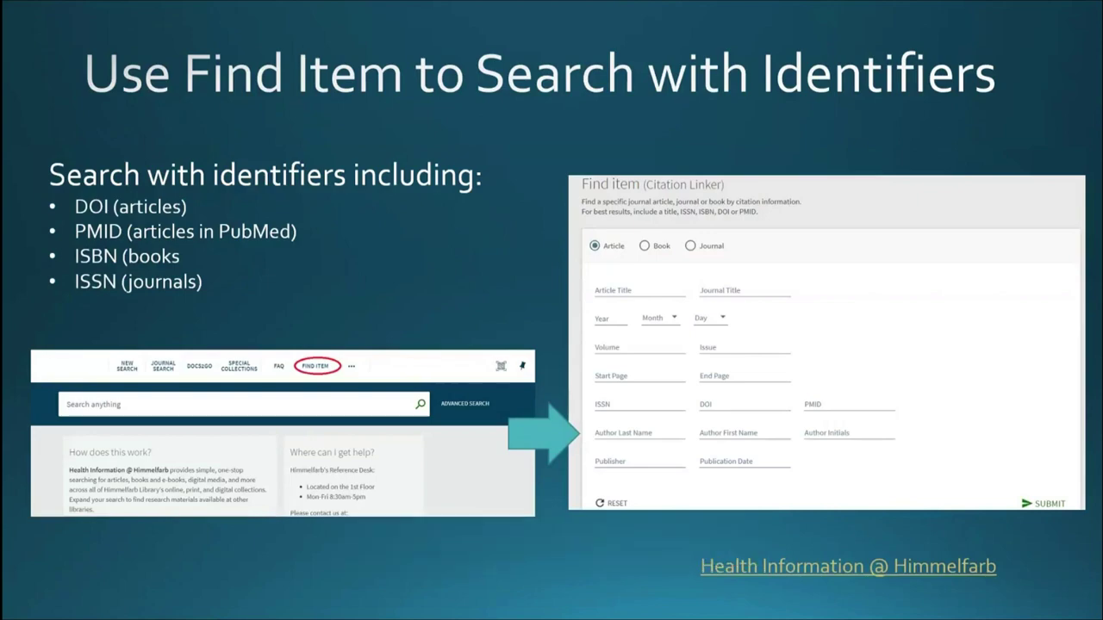
Follow the slide's Health Information @ Himmelfarb link to the library's Primo search page.
click(748, 566)
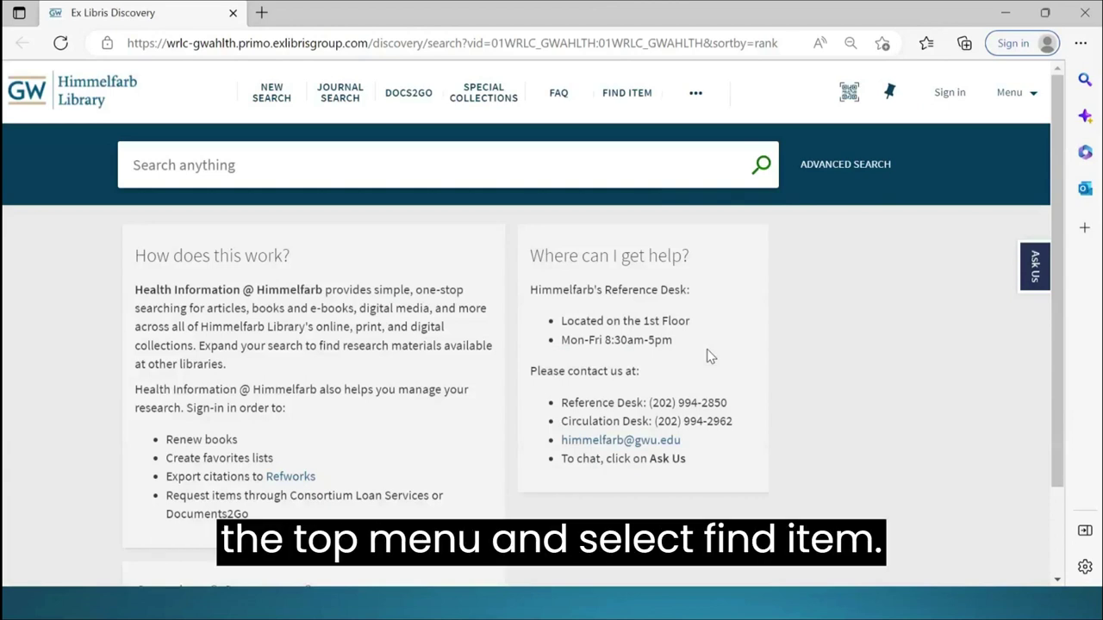
In Find Item, submit DOI 10.1016/j.cmi.2022.02.018 to open the ESCMID long COVID guidelines article.
click(628, 102)
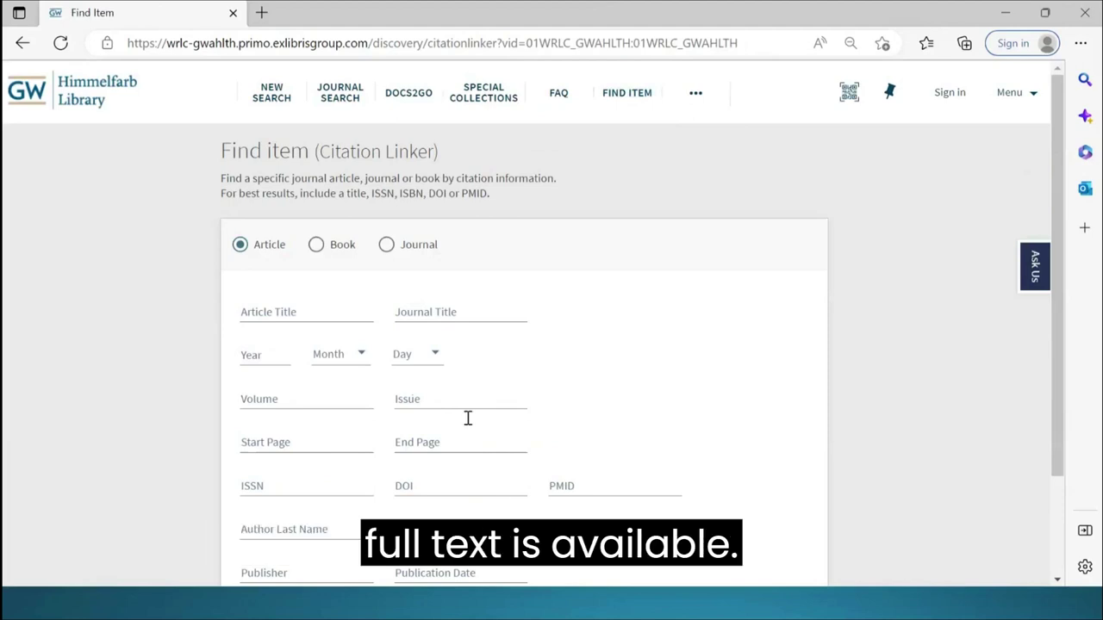
click(423, 486)
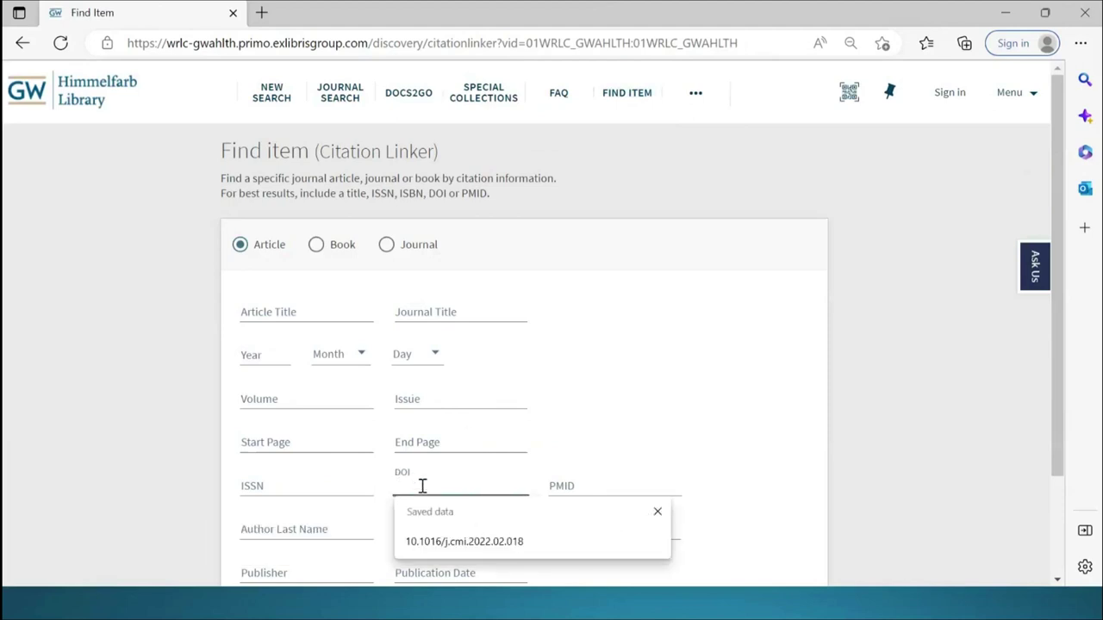
key(Down)
key(Return)
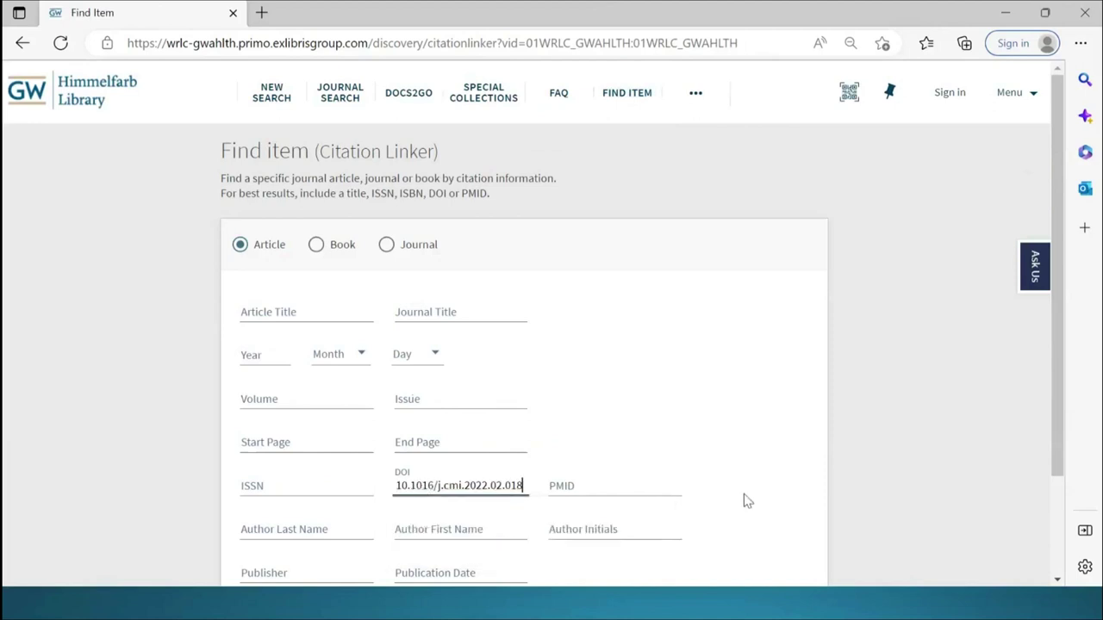
scroll(714, 493, down, 1)
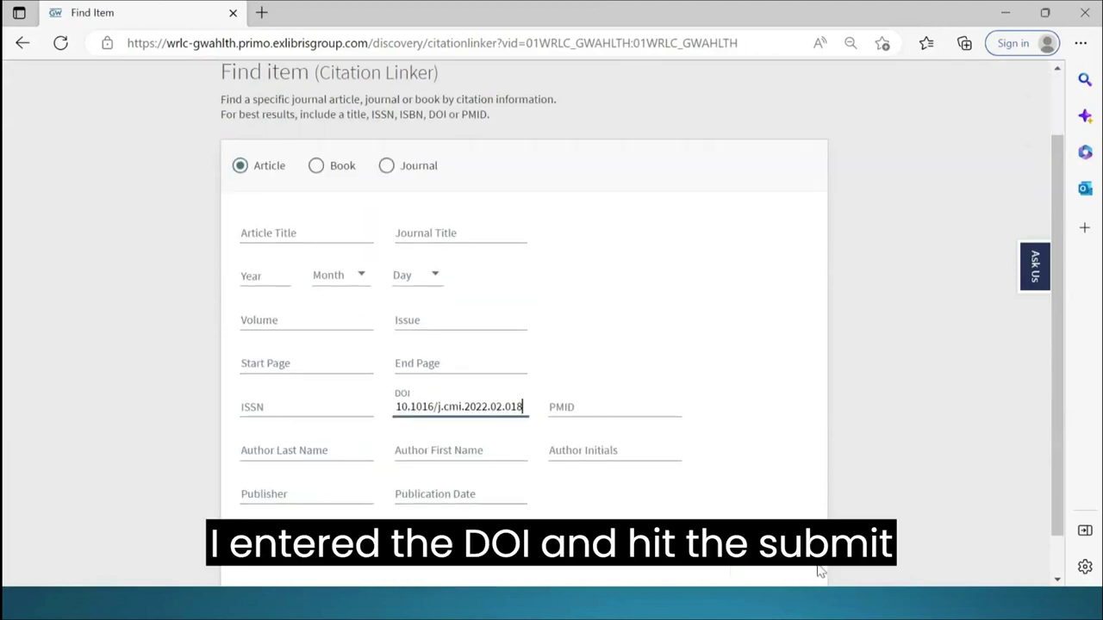
click(778, 569)
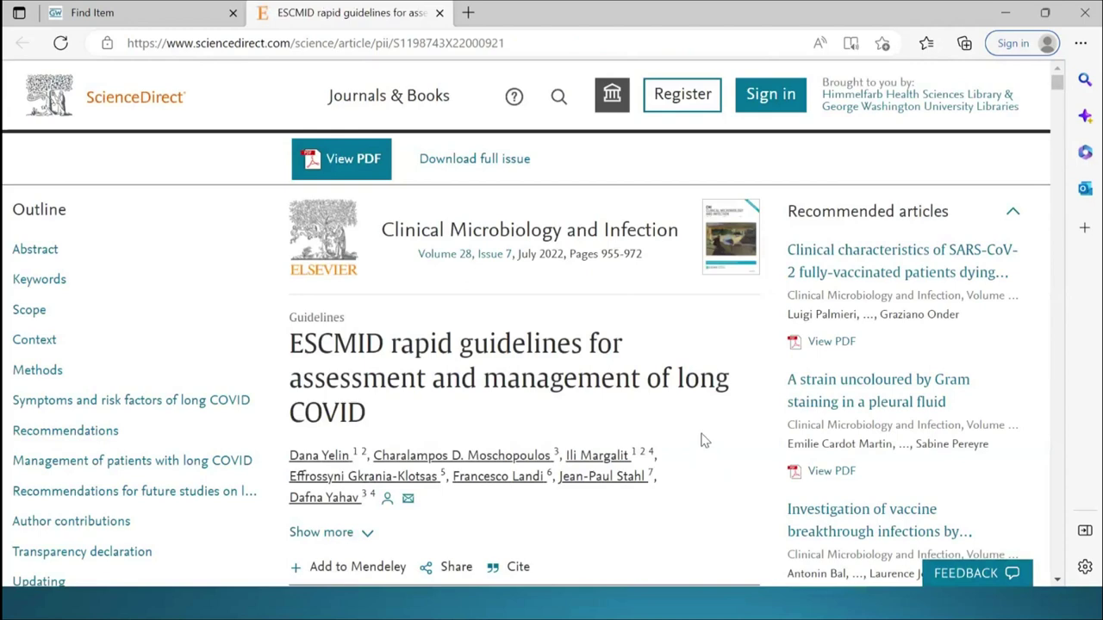
Switch from the ScienceDirect article tab back to the Find Item tab.
click(143, 15)
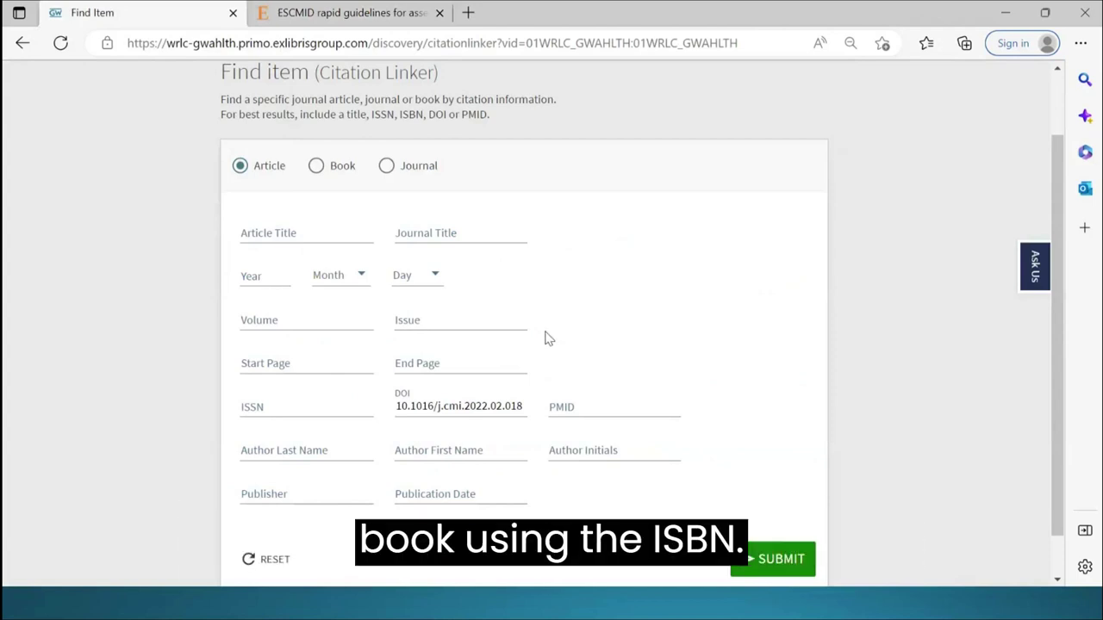
click(315, 168)
click(266, 367)
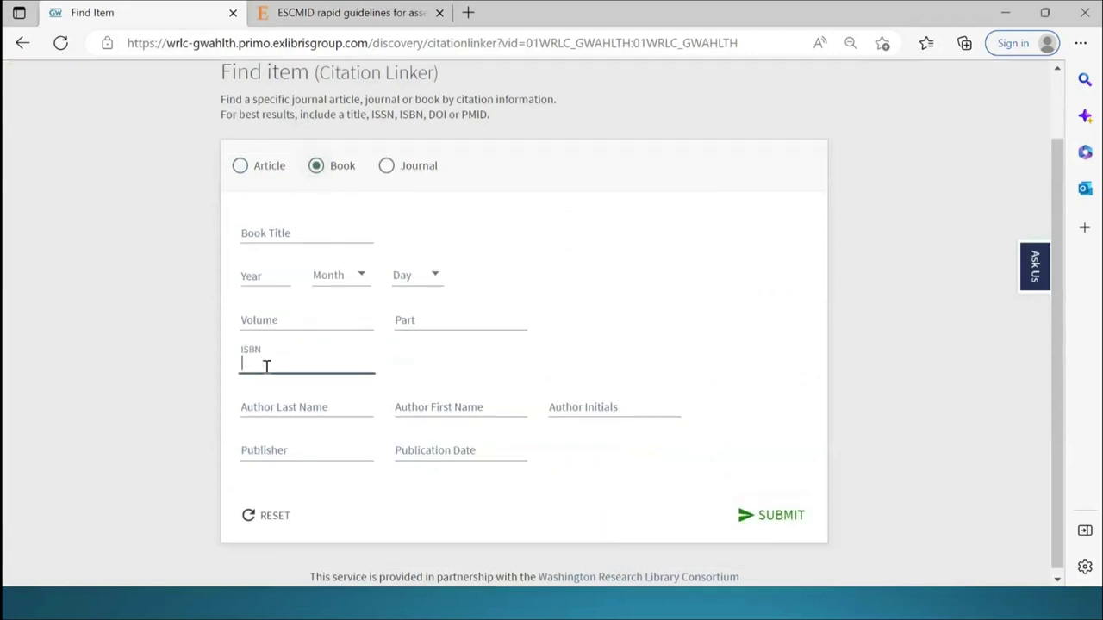
text(0)
text(3)
text(99)
text(69)
text(0)
text(854)
click(786, 532)
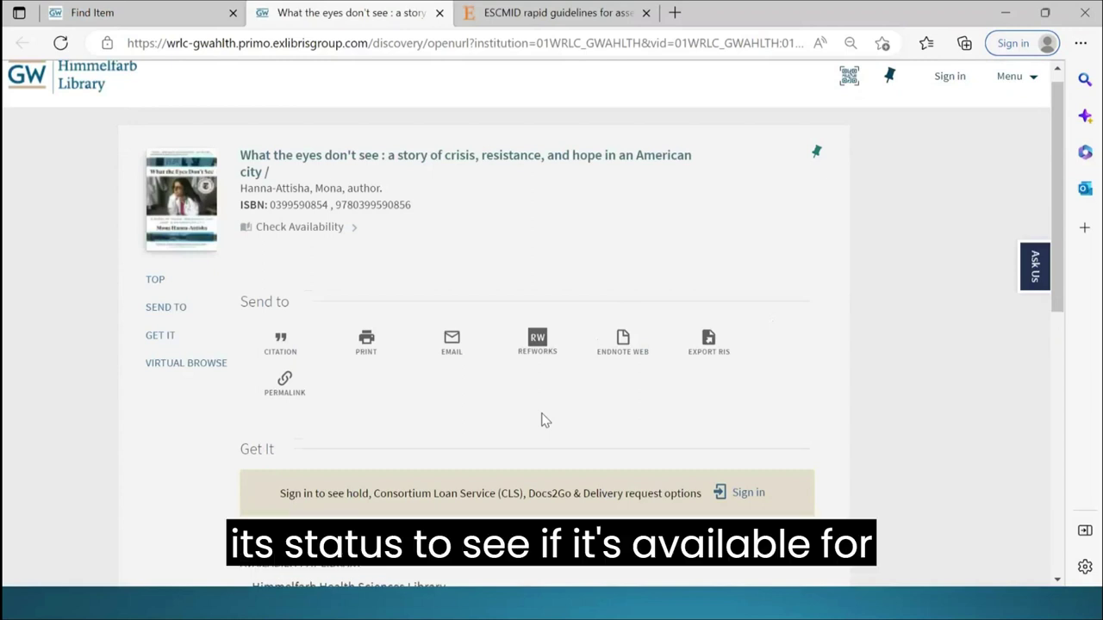
Read the Get It section showing the only copy checked out, then return to Find Item.
scroll(545, 419, down, 2)
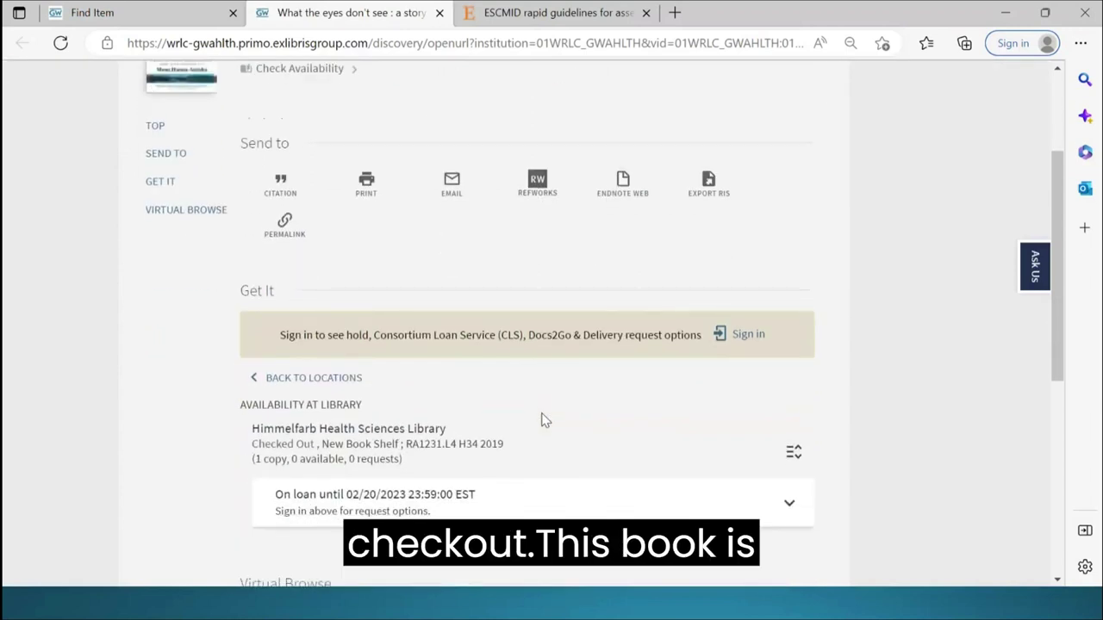
scroll(545, 420, down, 1)
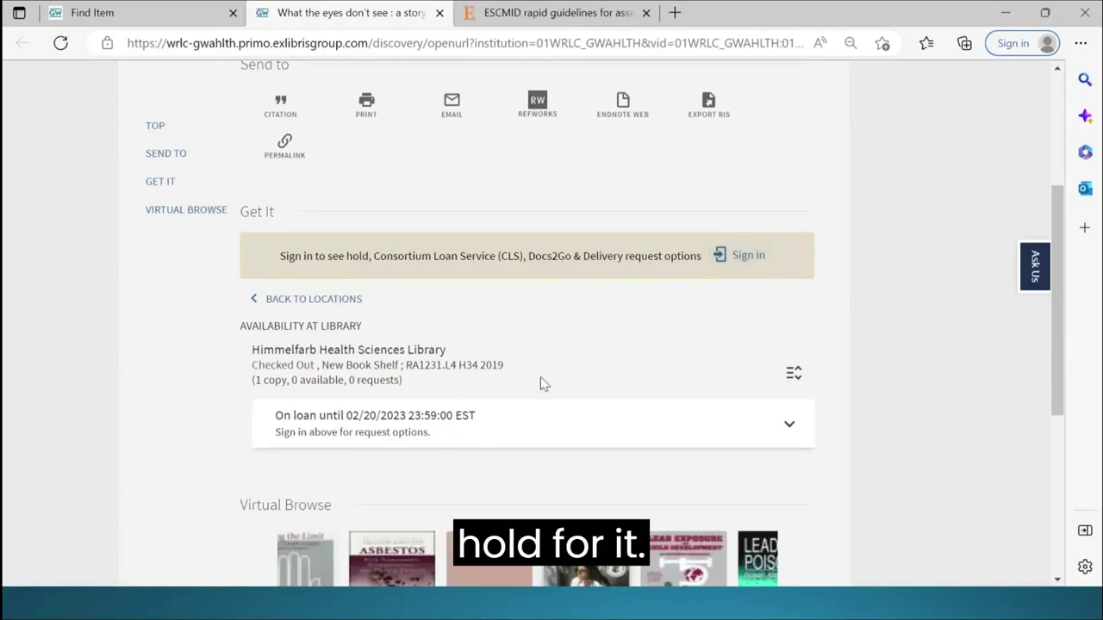
scroll(553, 387, up, 3)
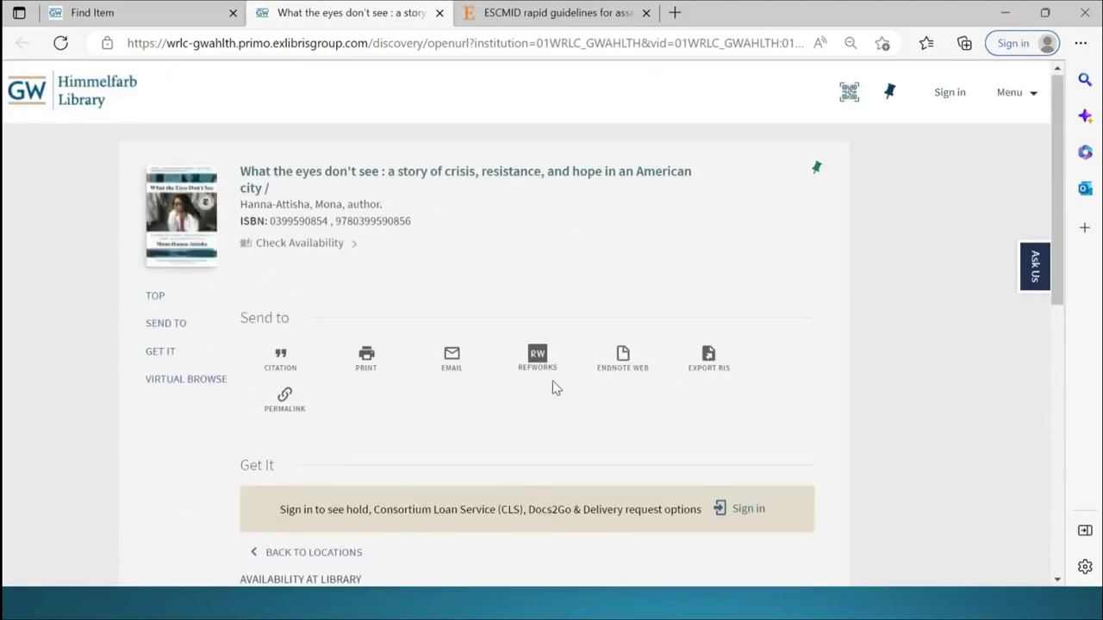
click(125, 20)
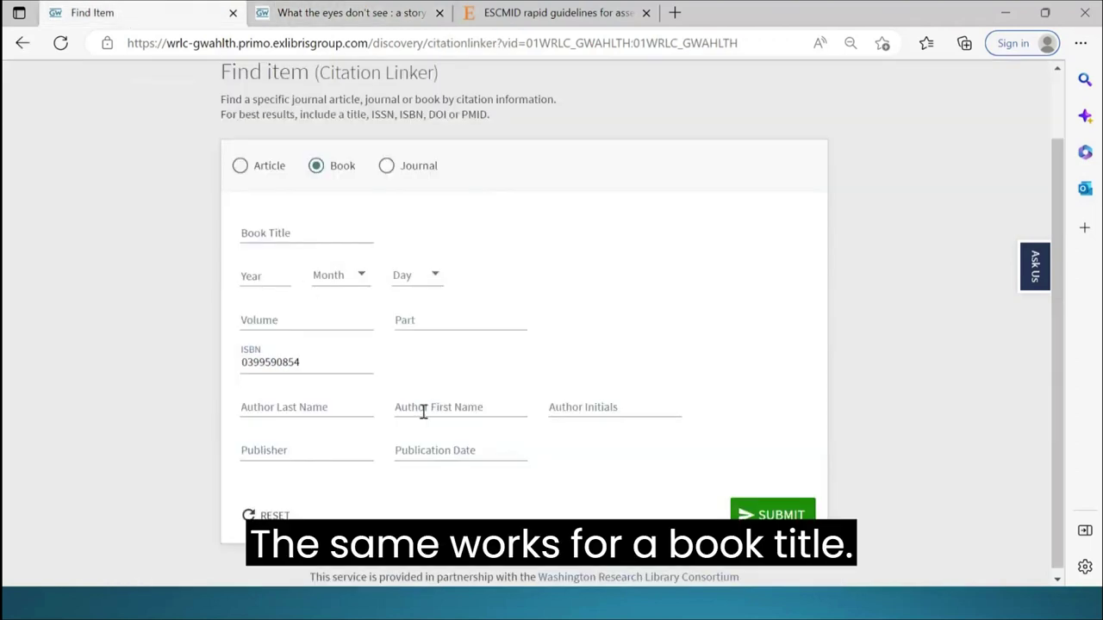
Clear the ISBN and submit the book title 'gray's anatomy', opening it in ClinicalKey.
drag(309, 360, 218, 357)
key(BackSpace)
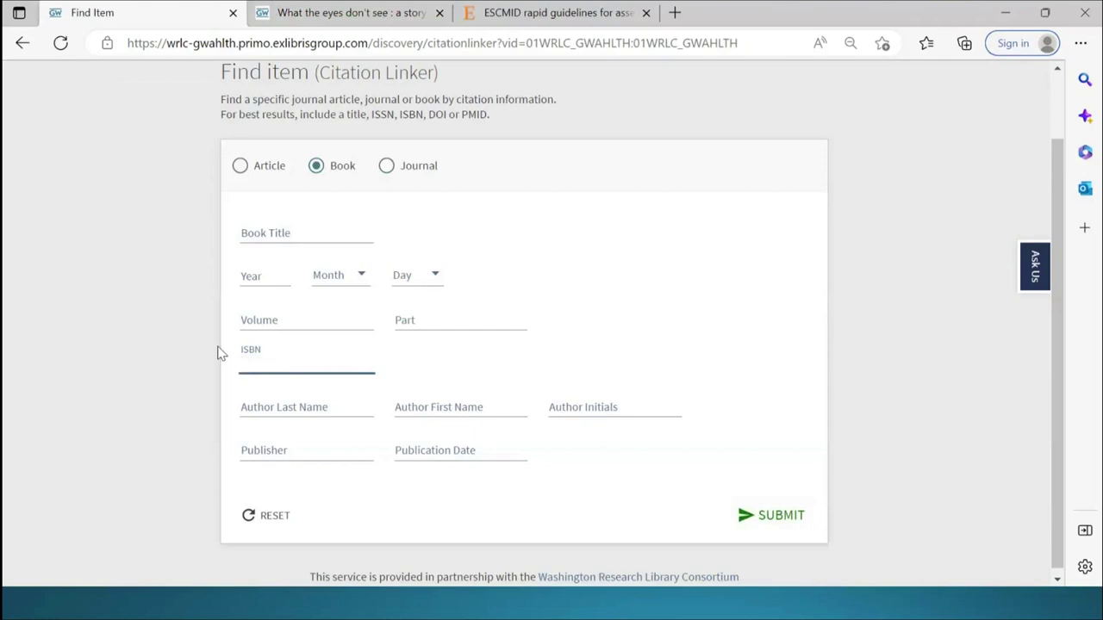
click(272, 238)
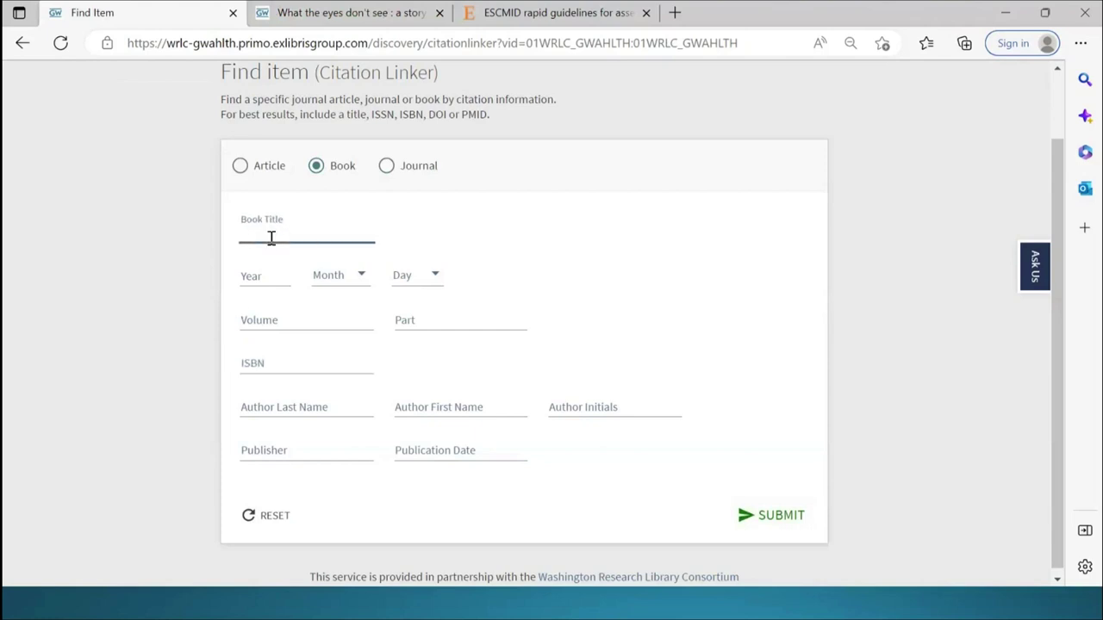
text(gray's anatomy)
click(769, 522)
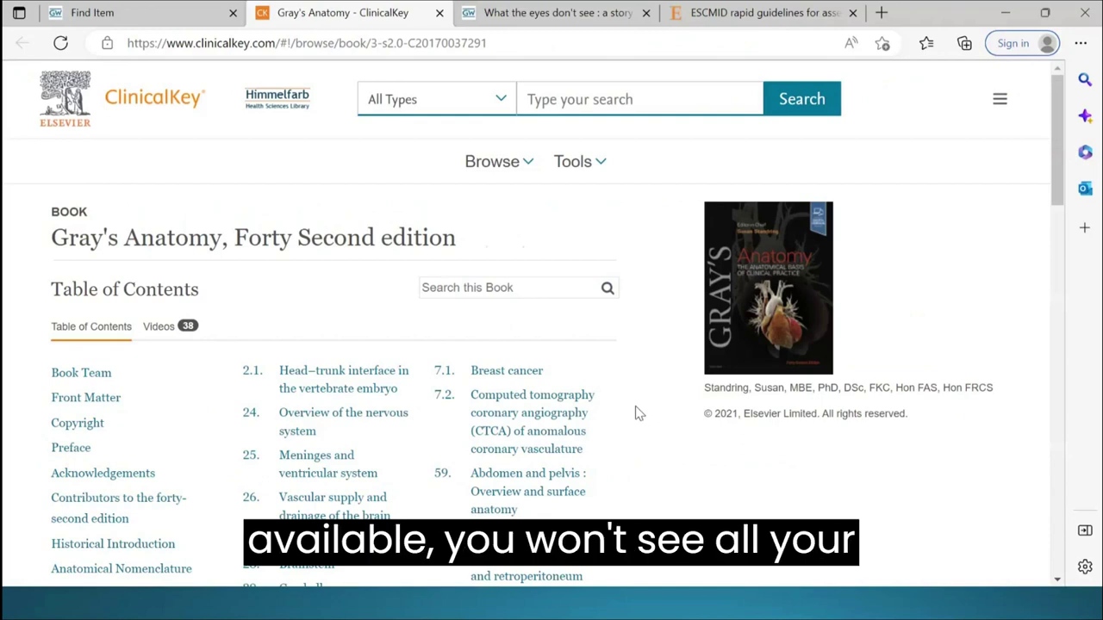
Return from the ClinicalKey Gray's Anatomy page to the Find Item tab.
click(147, 15)
scroll(108, 228, up, 2)
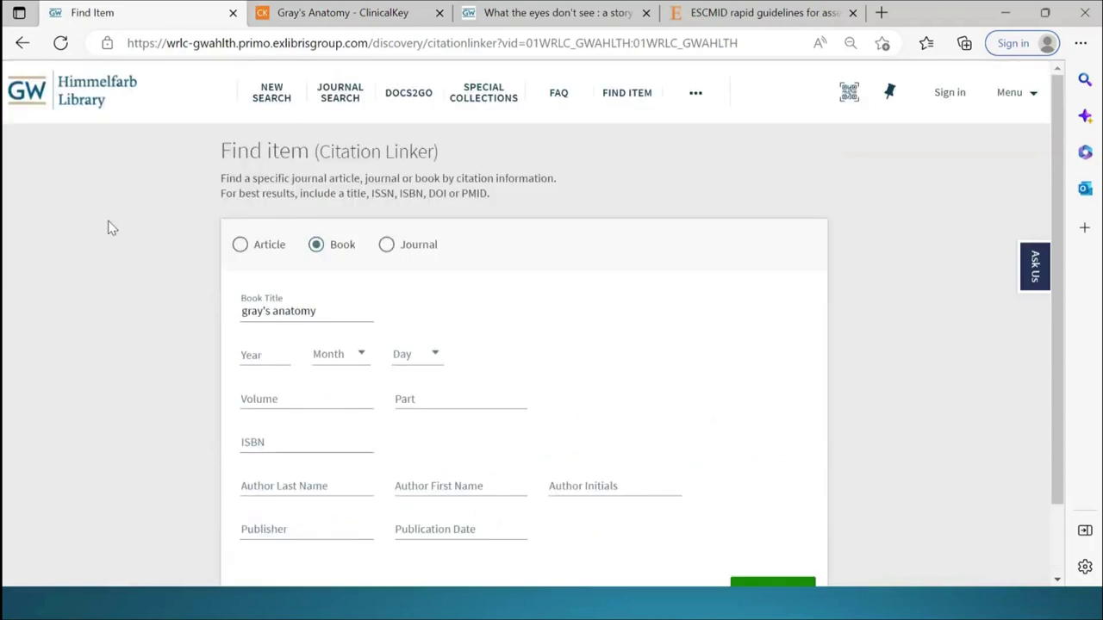
Run a new search for 'gray's anatomy' and scroll through its 32,256 results.
click(274, 93)
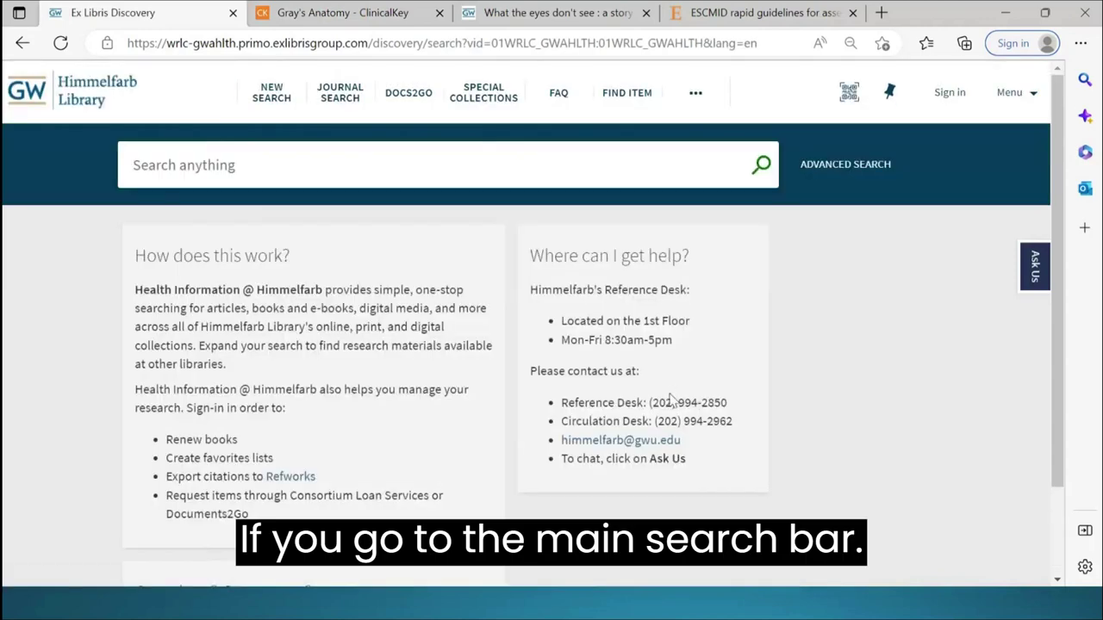
click(330, 160)
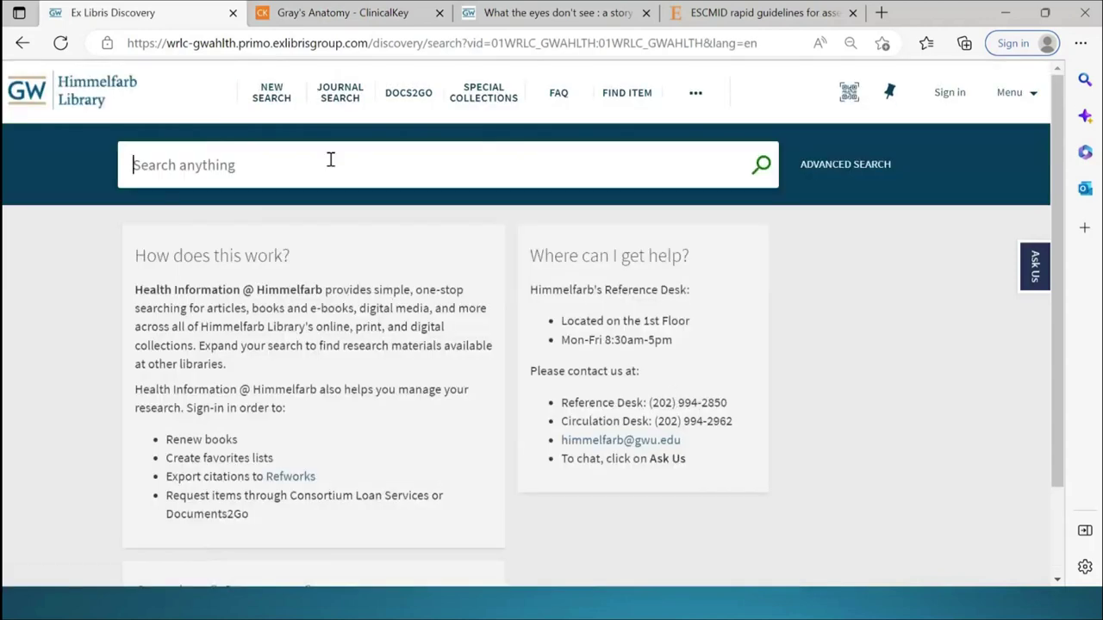
text(gray's anatomy)
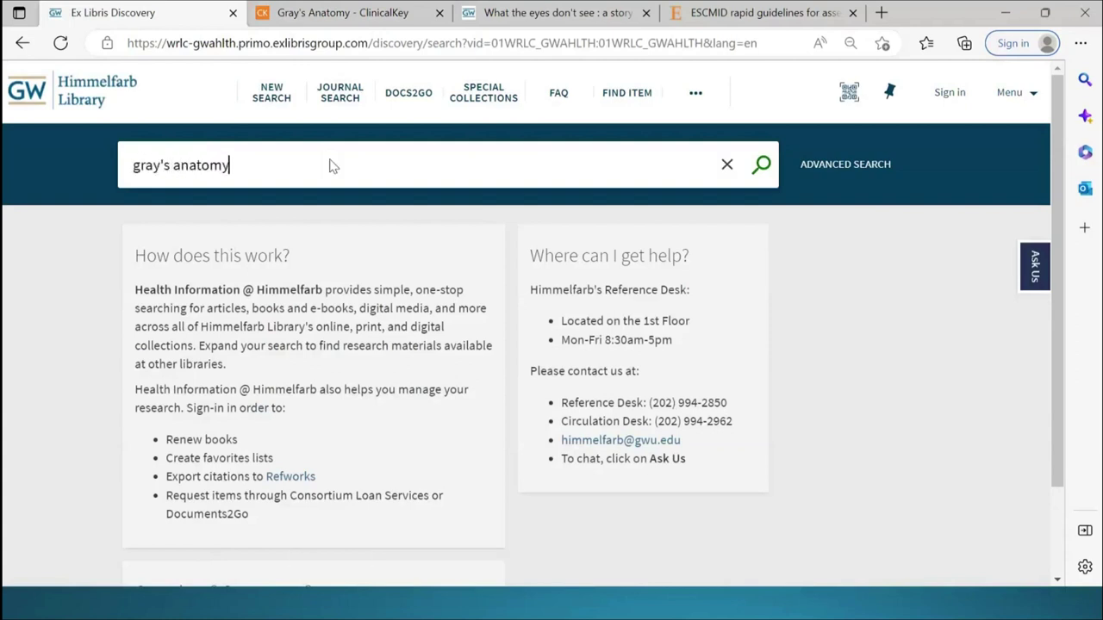
key(Return)
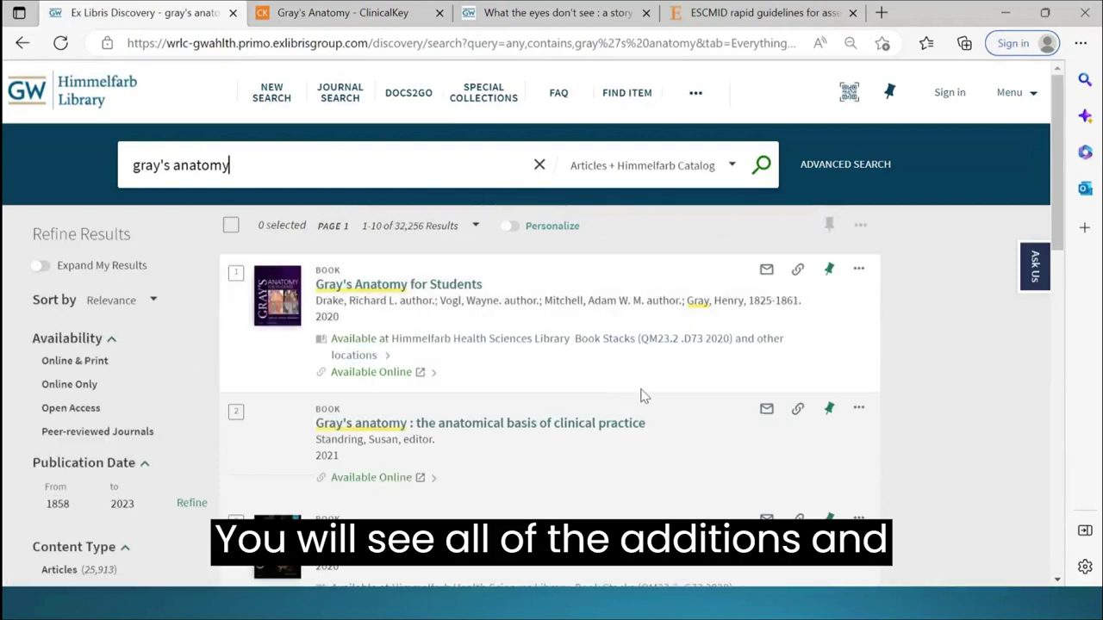
scroll(640, 396, down, 1)
scroll(640, 396, down, 5)
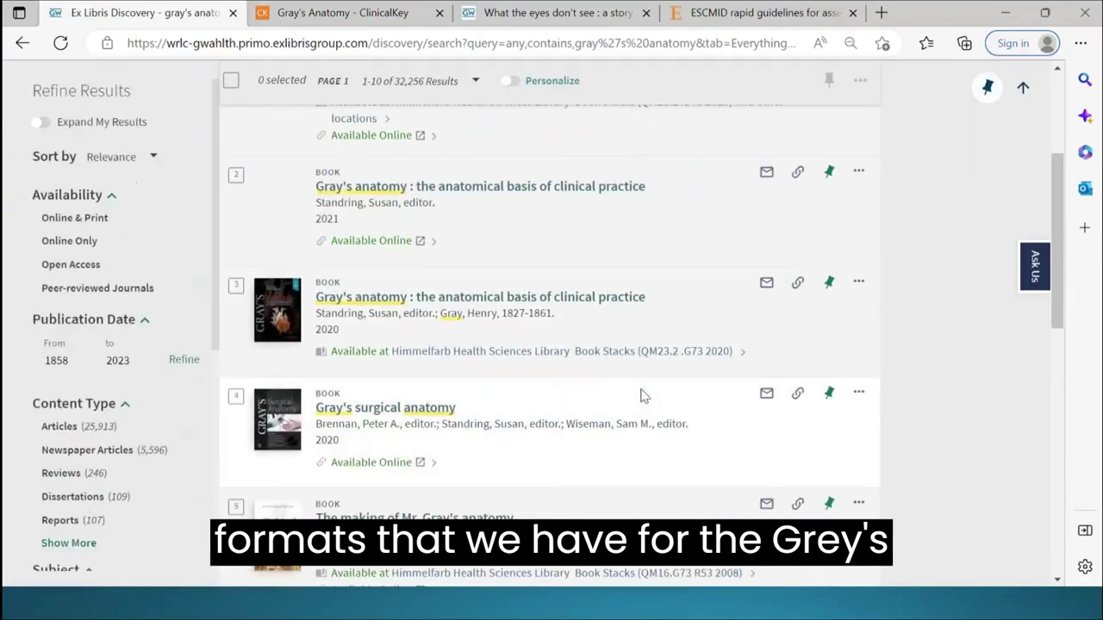
scroll(641, 396, down, 5)
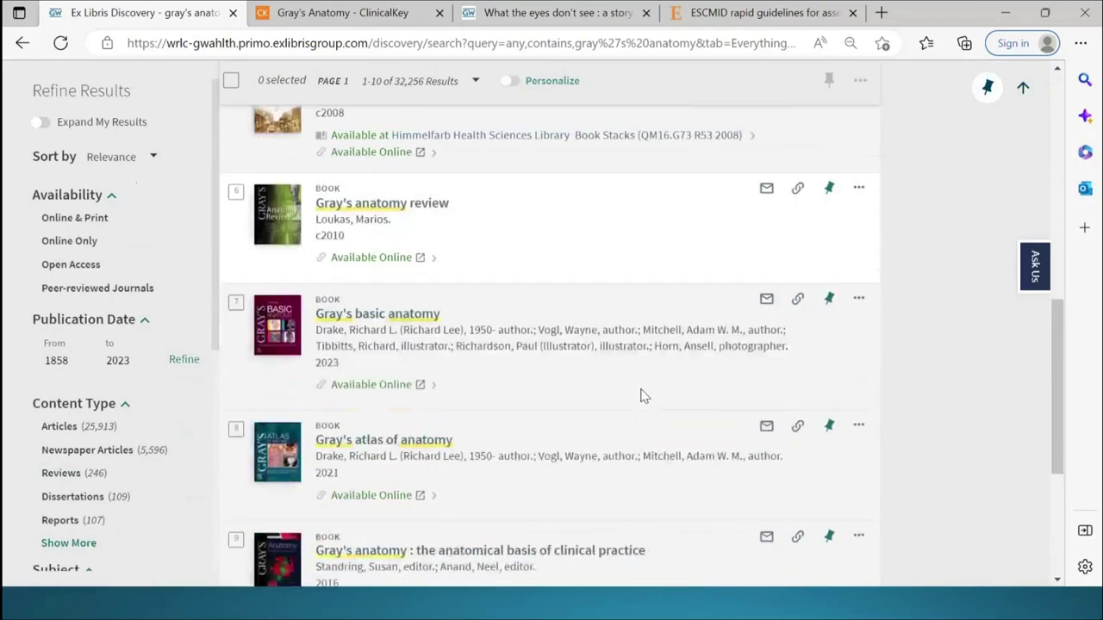
scroll(641, 396, up, 10)
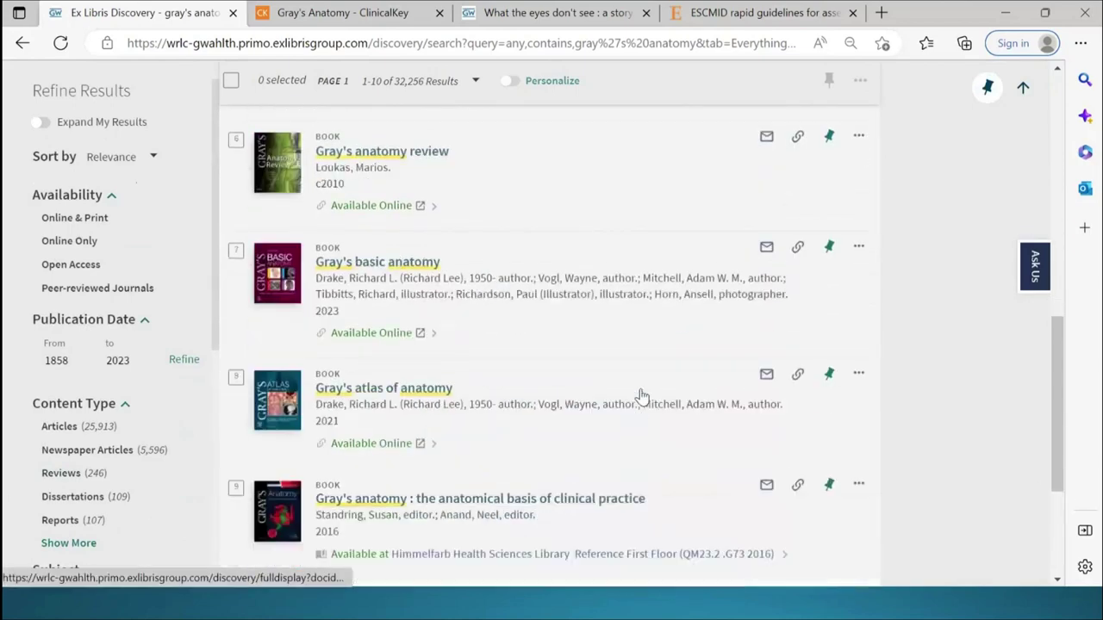
scroll(640, 395, up, 2)
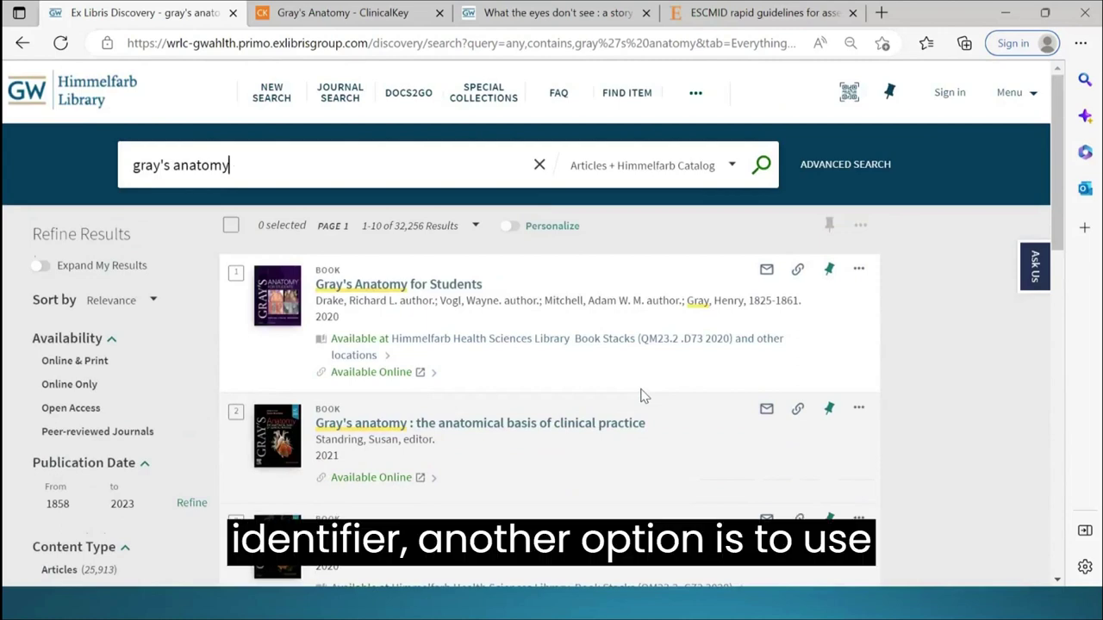
In Advanced Search, set the first line to Title with the term corrected to 'grey's anatomy'.
click(845, 164)
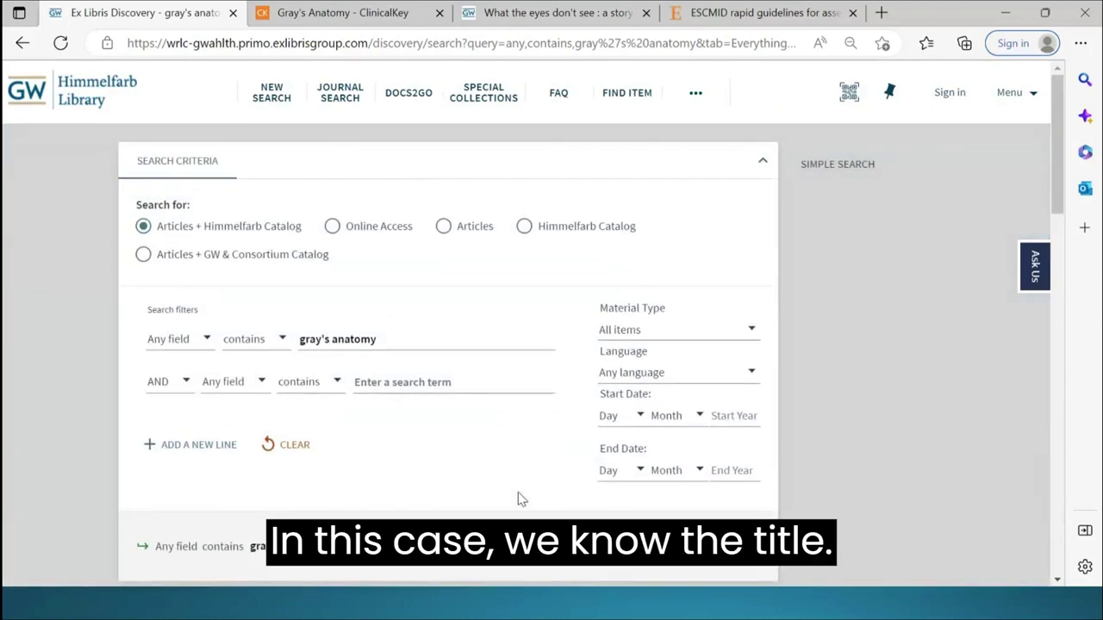
click(207, 343)
click(160, 417)
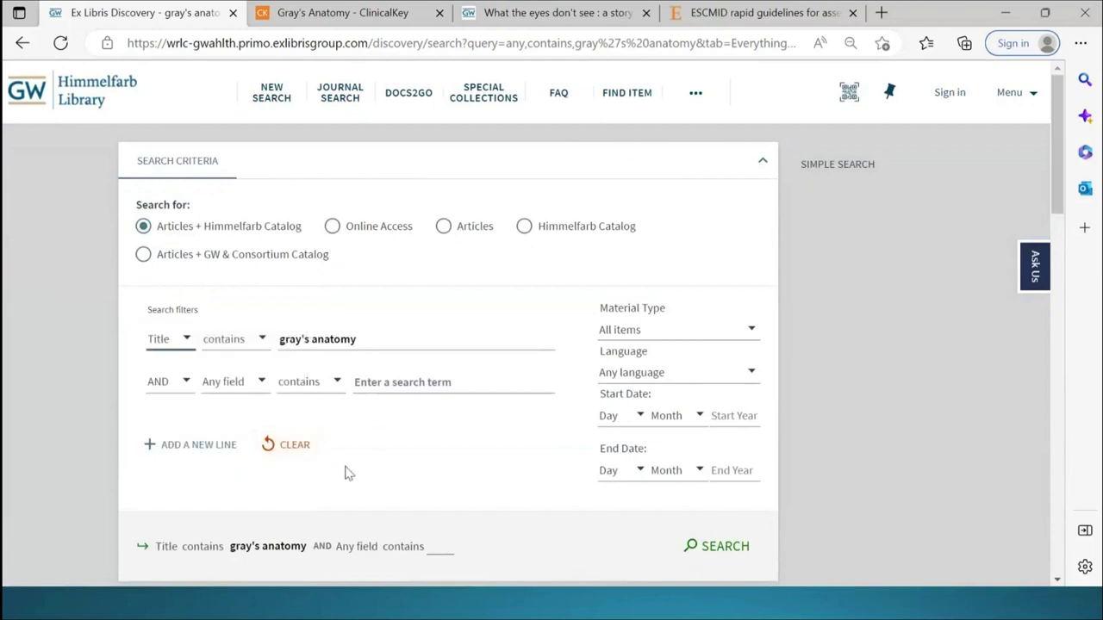
click(299, 340)
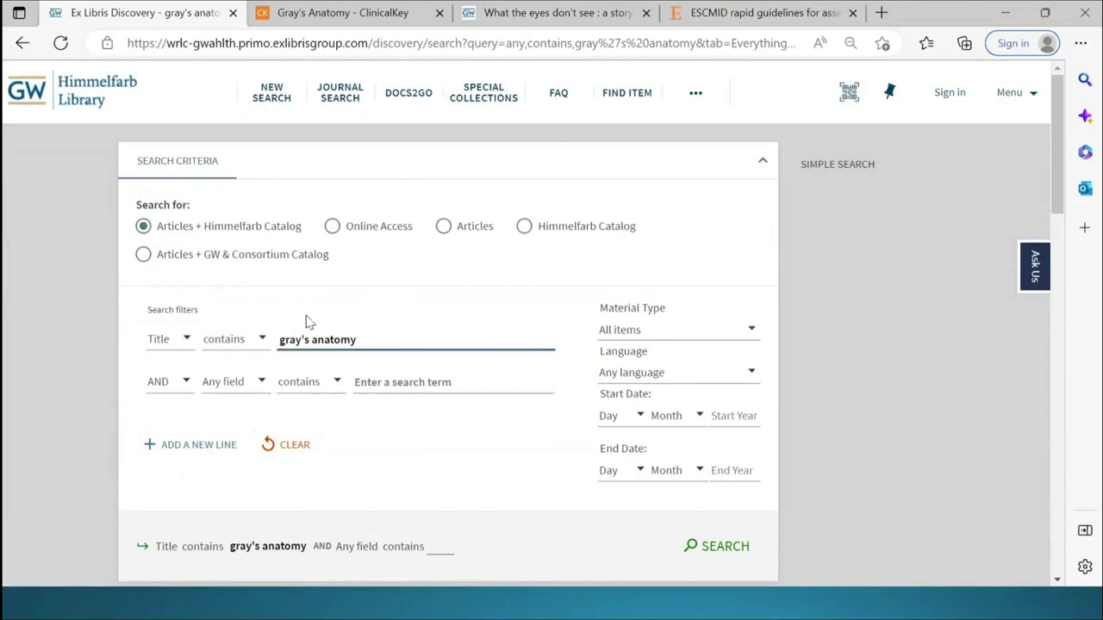
key(BackSpace)
text(e)
Set the second line to Author, enter the author's surname, and run the search.
click(260, 387)
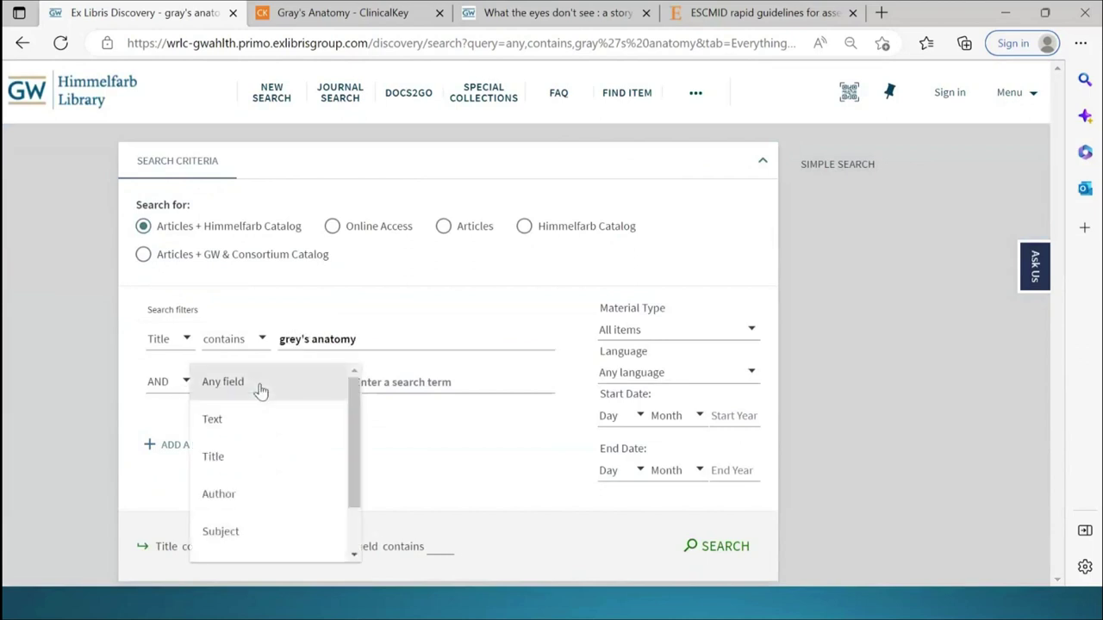
click(218, 493)
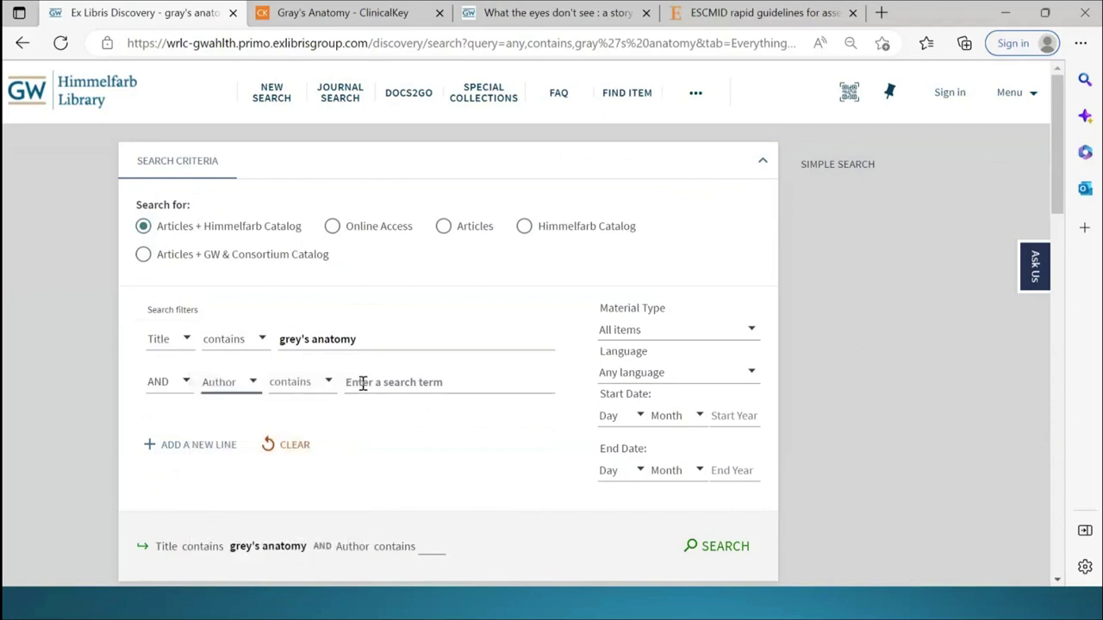
click(362, 382)
text(serrone)
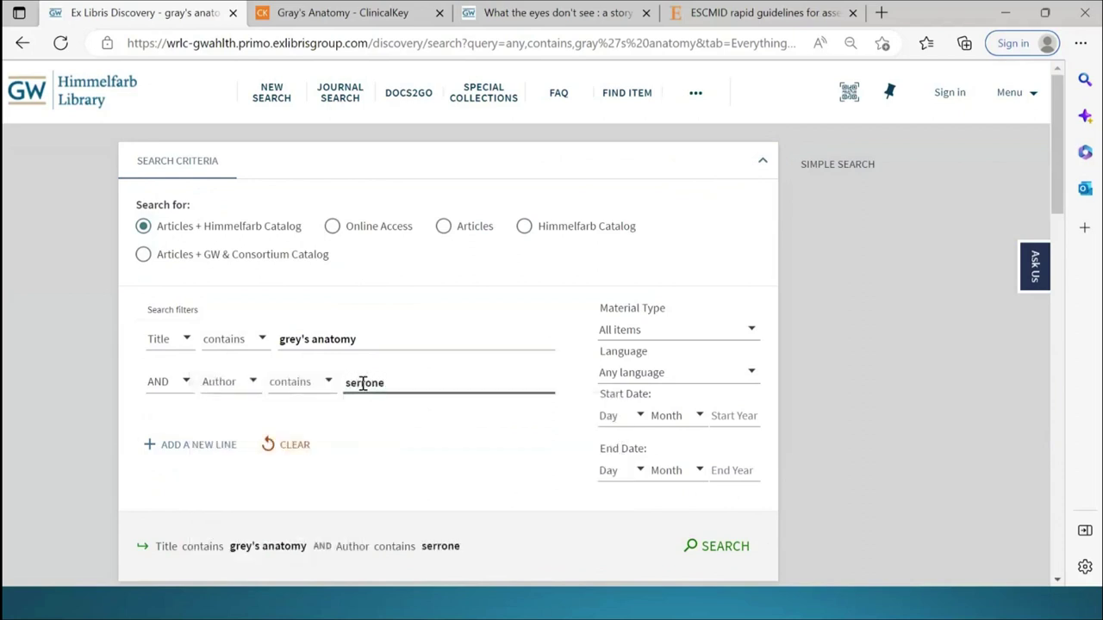
key(Return)
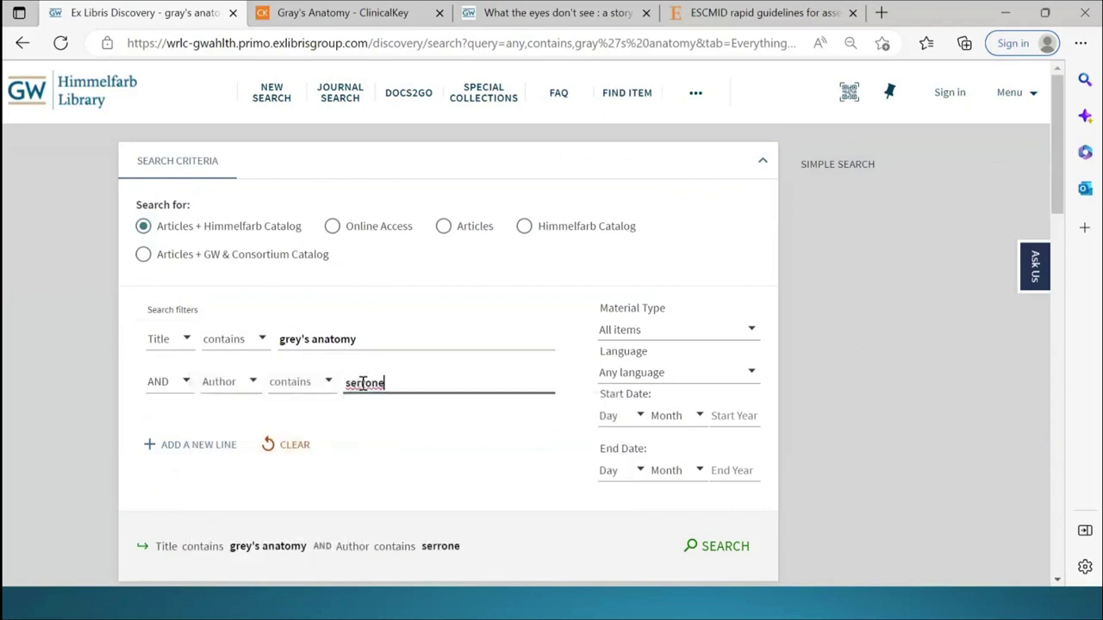